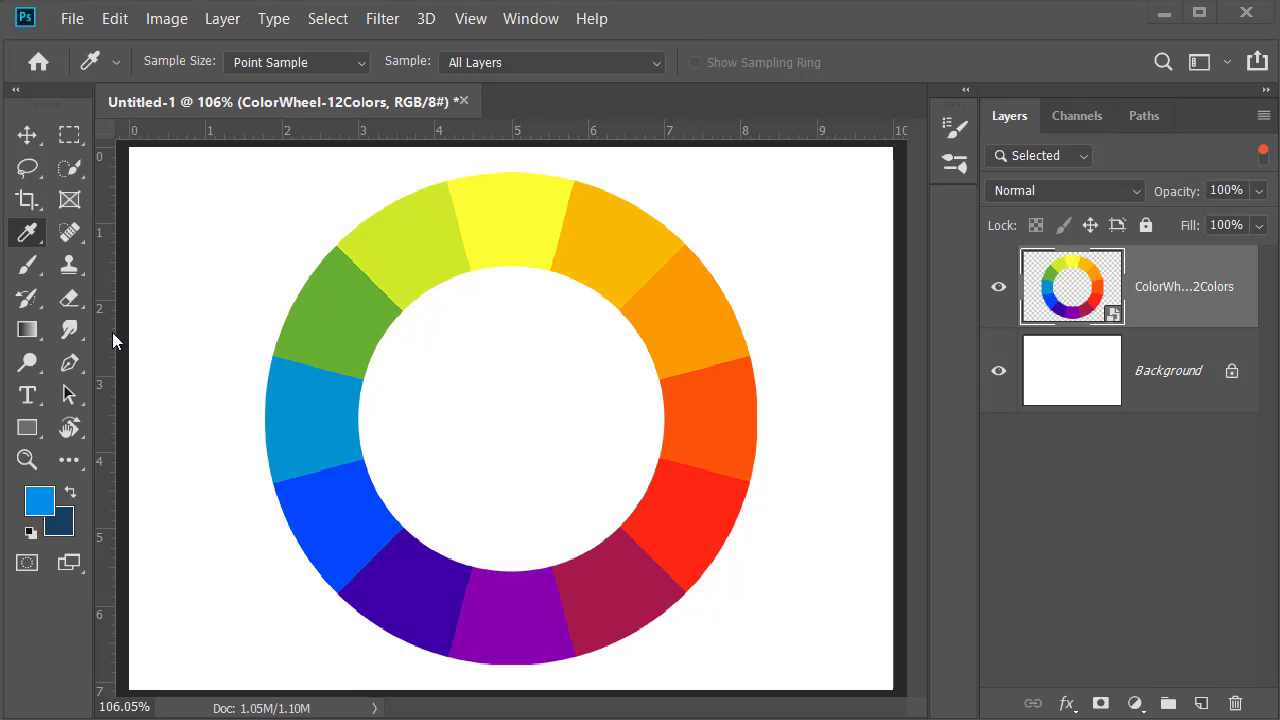
# Step: Select the Color Sampler Tool from the Eyedropper tool group
pyautogui.rightClick(28, 241)
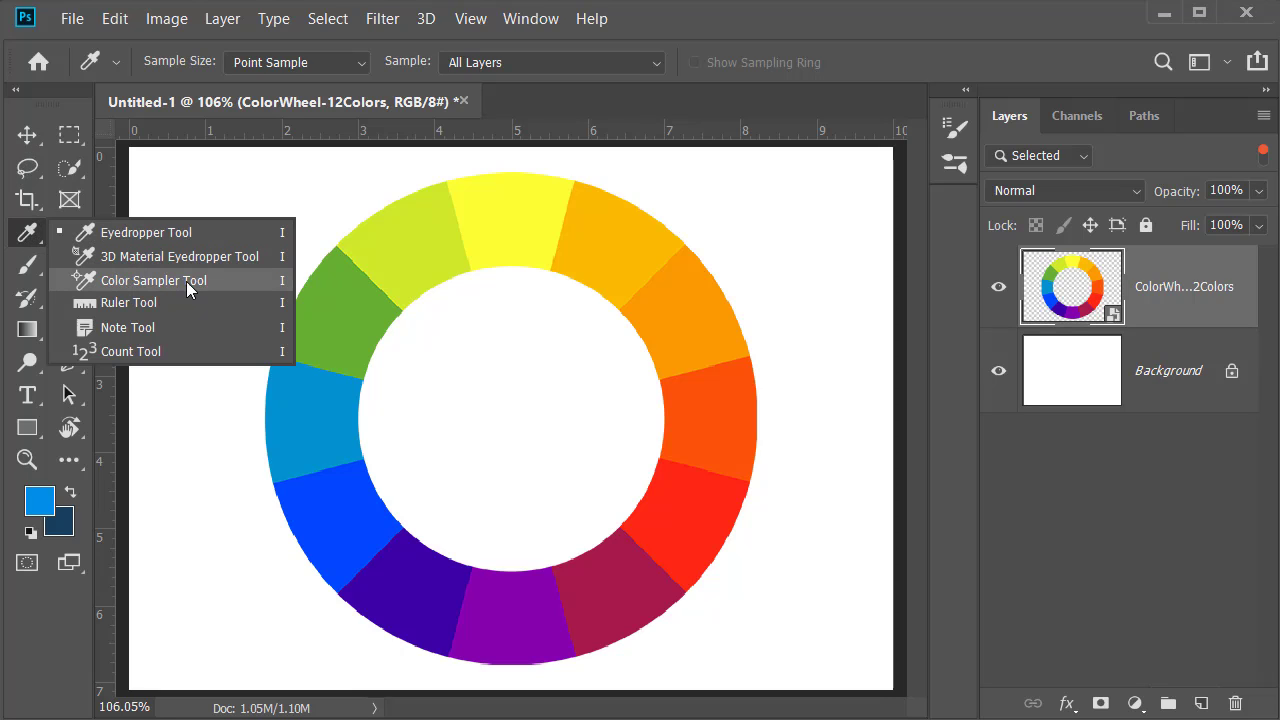
pyautogui.click(175, 280)
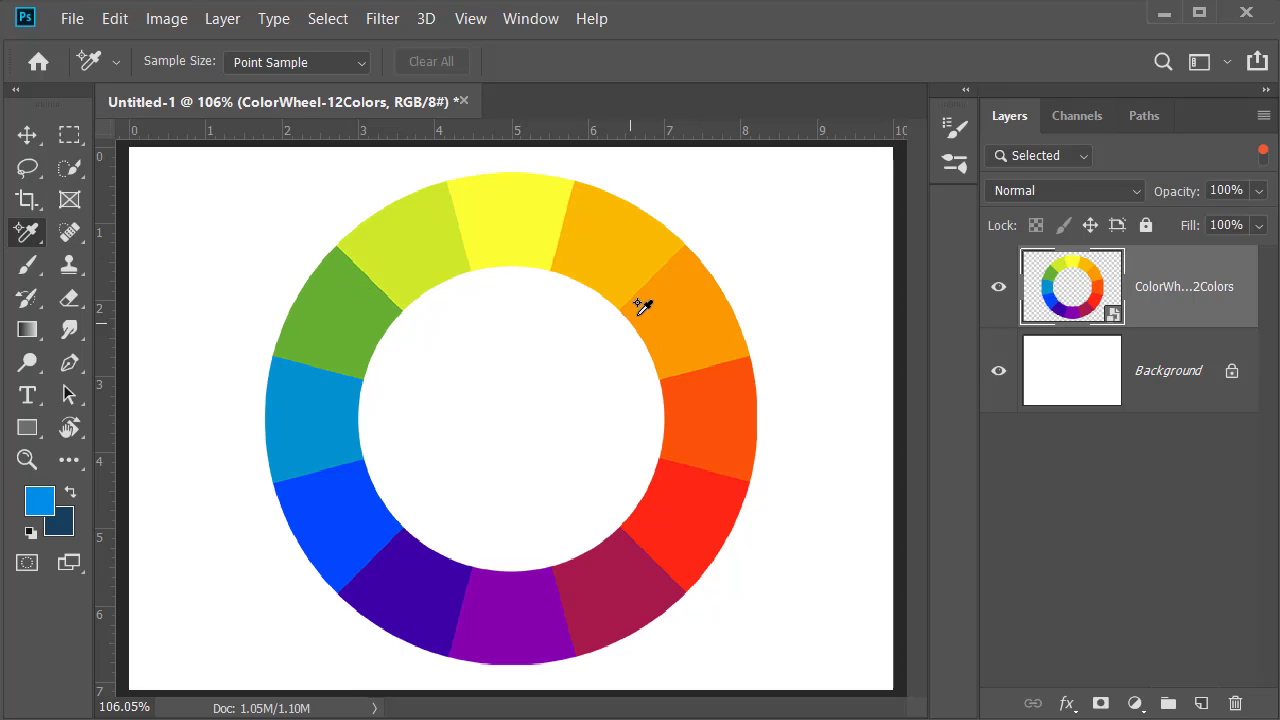
# Step: Place samplers #1–#10 on light blue, blue, violet, purple, magenta, red, orange-red, orange, yellow-orange and yellow
pyautogui.click(313, 427)
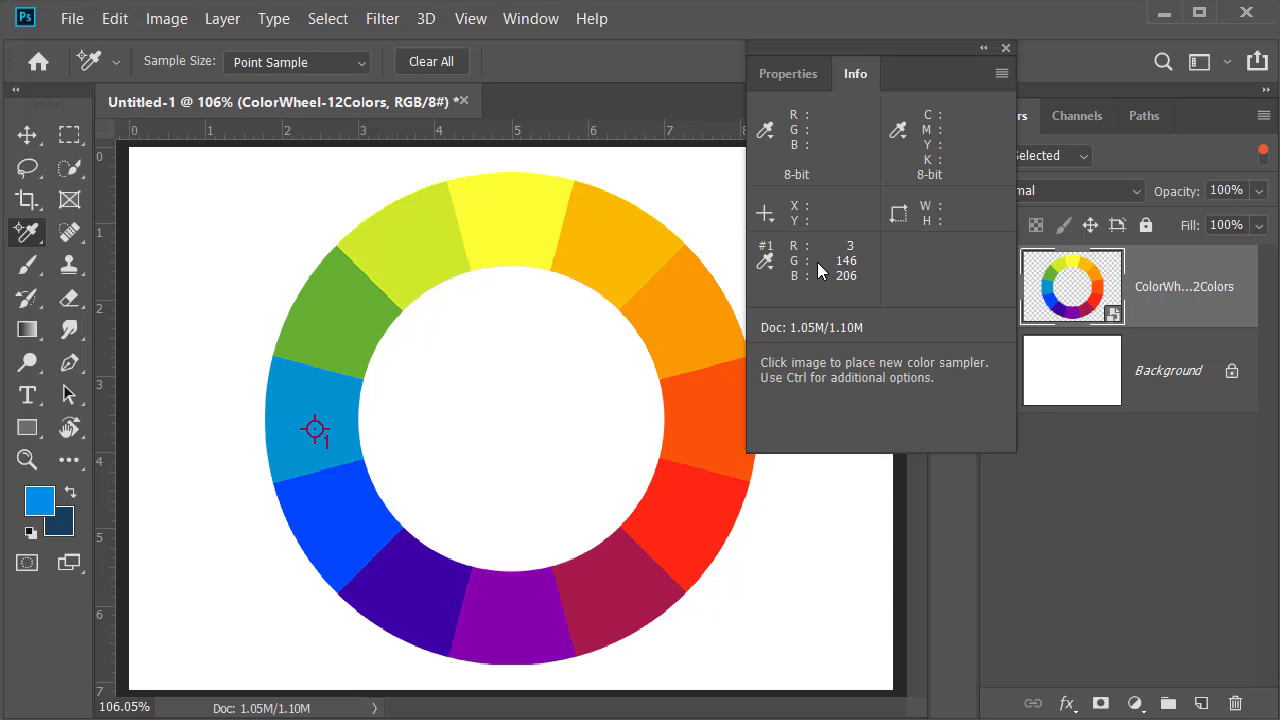
pyautogui.click(342, 515)
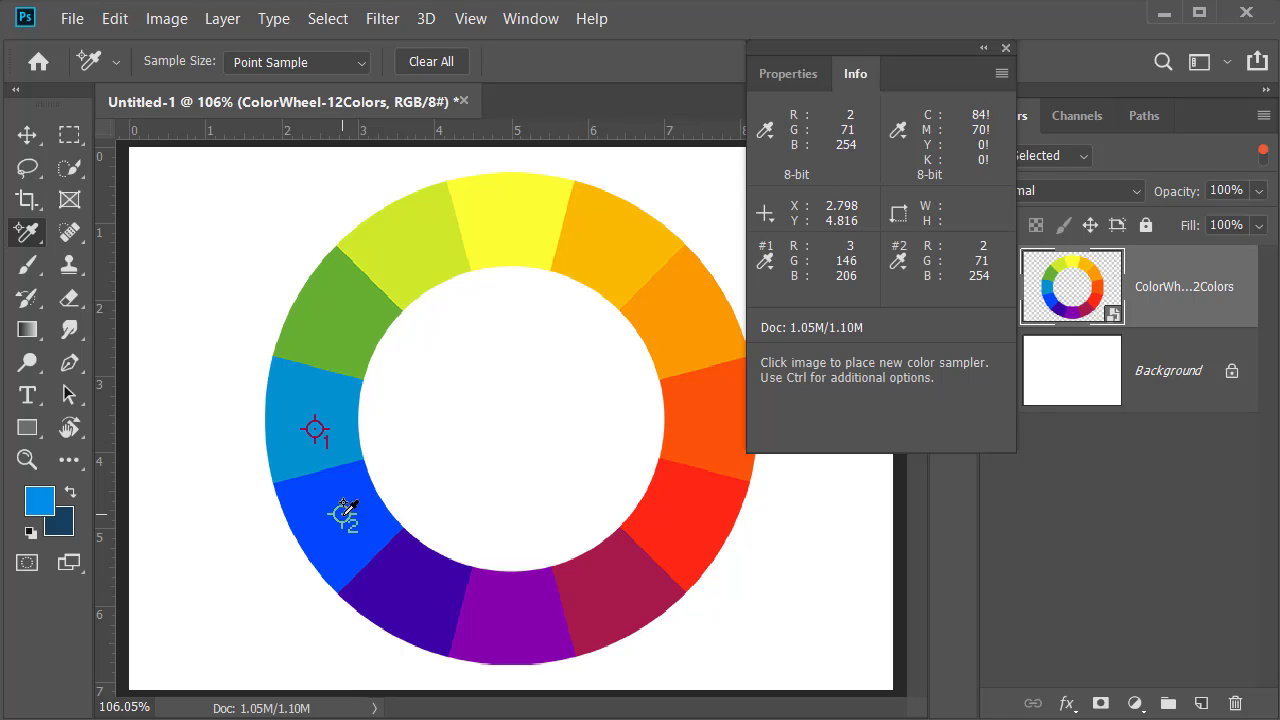
pyautogui.click(419, 584)
pyautogui.click(500, 613)
pyautogui.click(586, 600)
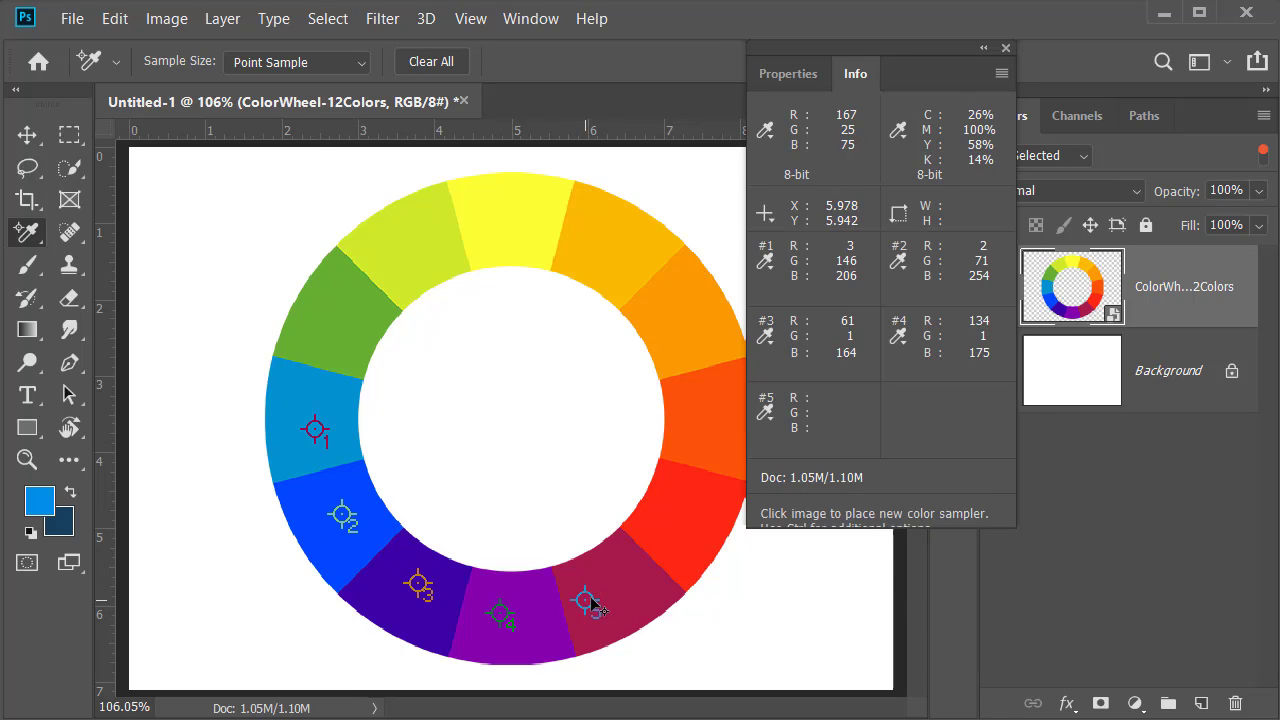
pyautogui.click(669, 532)
pyautogui.click(700, 435)
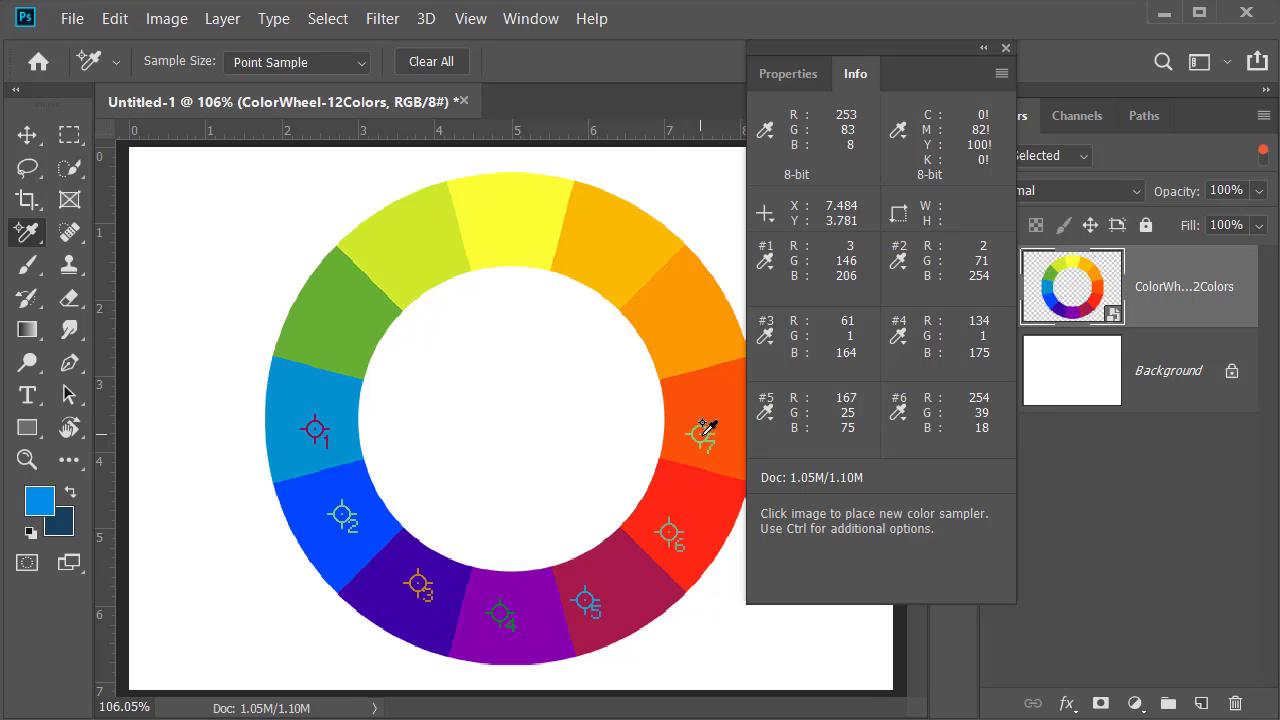
pyautogui.click(687, 341)
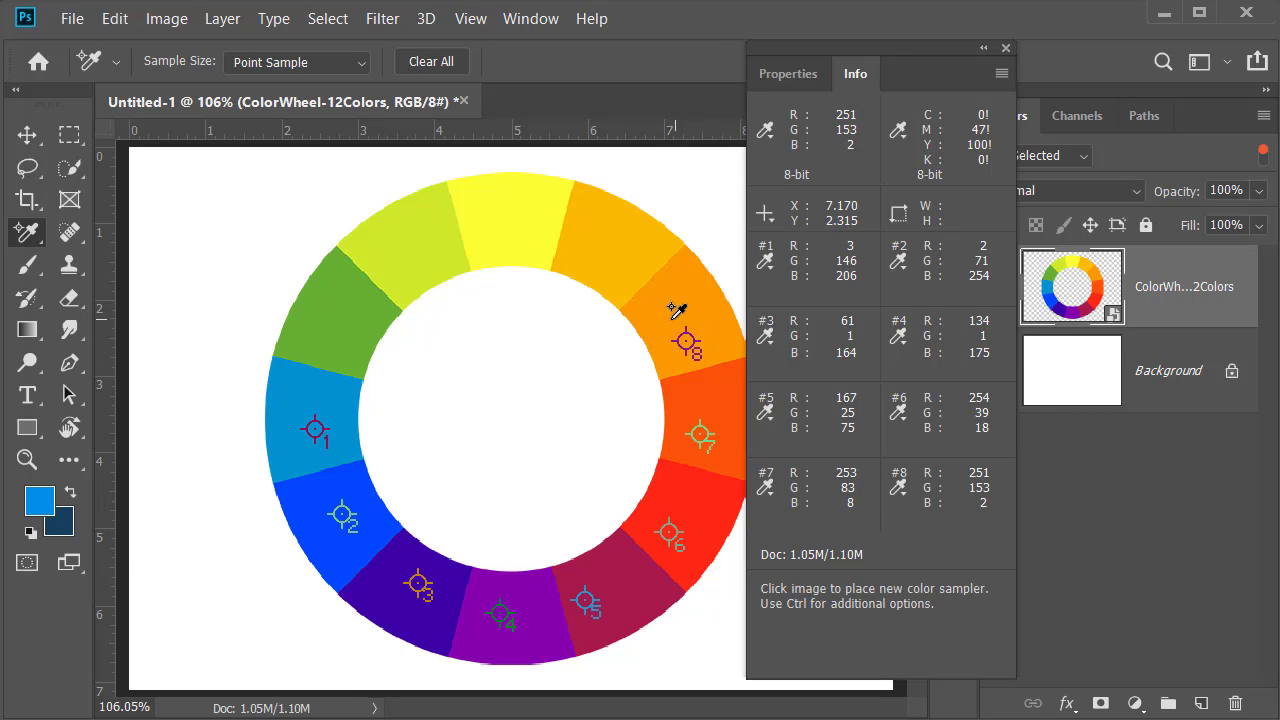
pyautogui.click(621, 258)
pyautogui.click(540, 228)
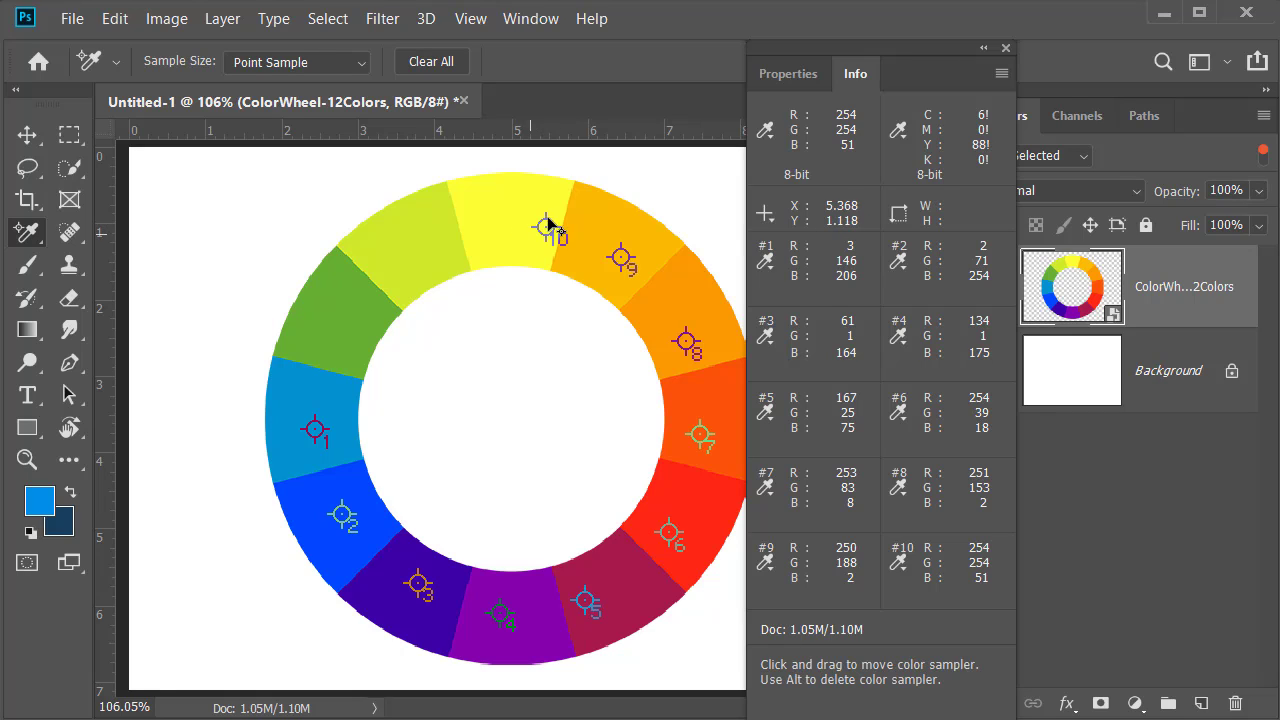
# Step: Drag sampler #10 onto yellow-green, then back onto yellow, reading 254, 254, 51
pyautogui.moveTo(538, 226); pyautogui.dragTo(528, 228)
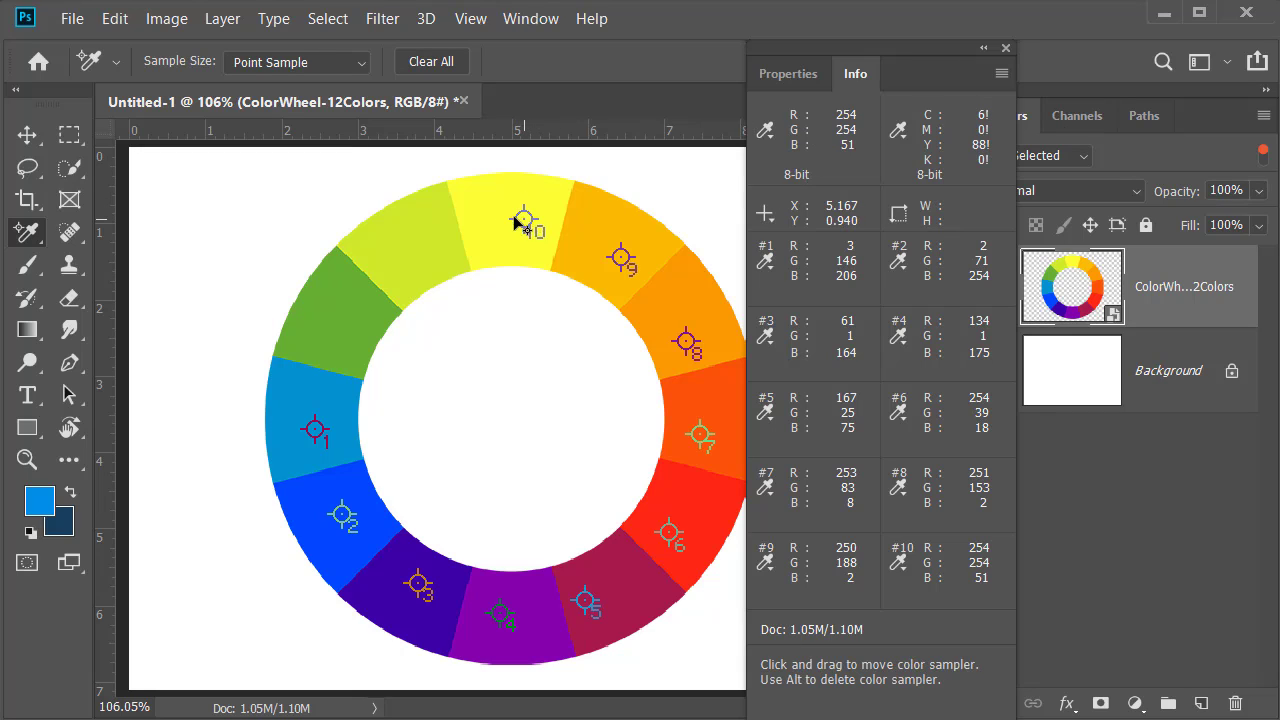
pyautogui.moveTo(516, 223); pyautogui.dragTo(449, 236)
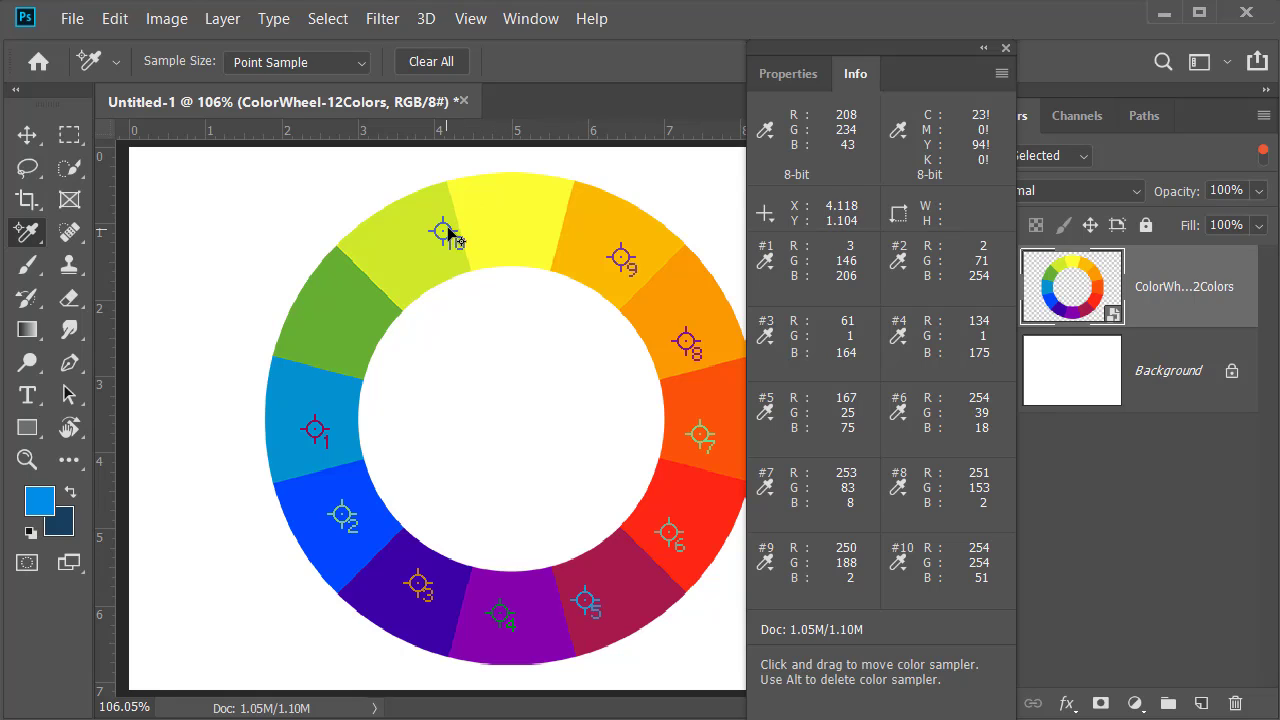
pyautogui.moveTo(448, 233); pyautogui.dragTo(489, 228)
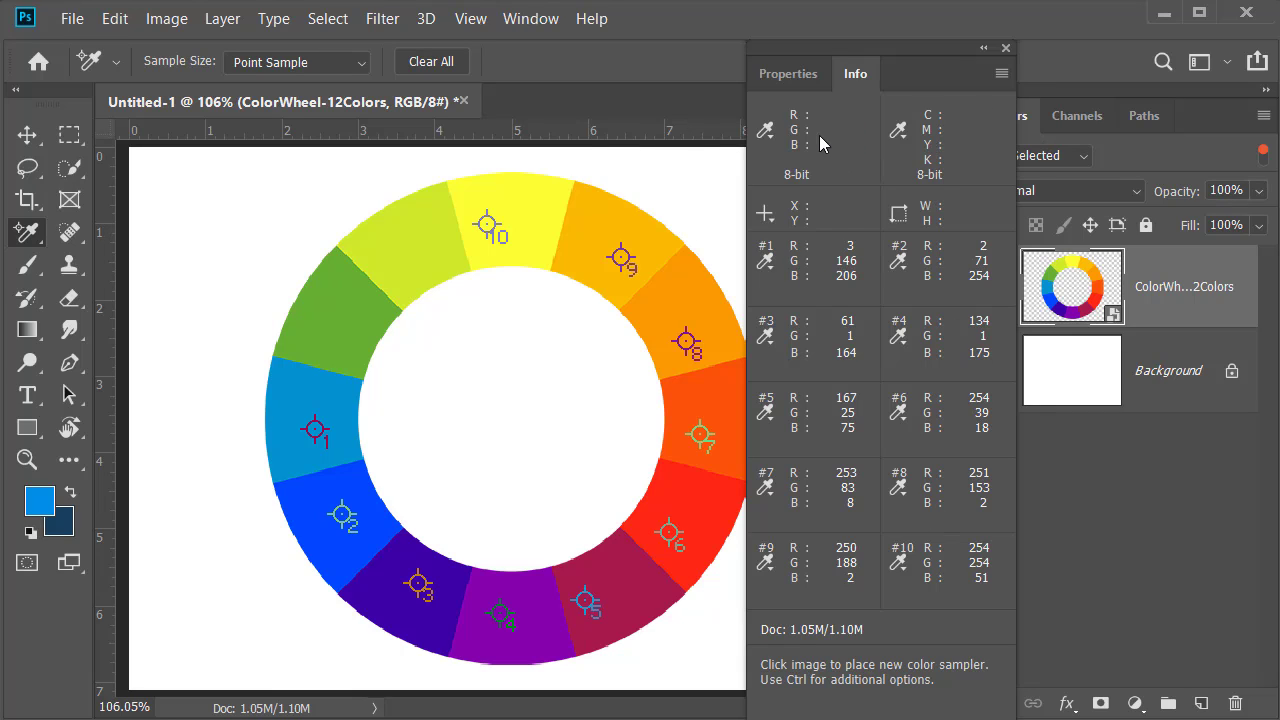
pyautogui.moveTo(492, 228)
pyautogui.mouseDown()
pyautogui.moveTo(445, 210)
pyautogui.moveTo(520, 208)
pyautogui.moveTo(500, 202)
pyautogui.moveTo(521, 225)
pyautogui.mouseUp()
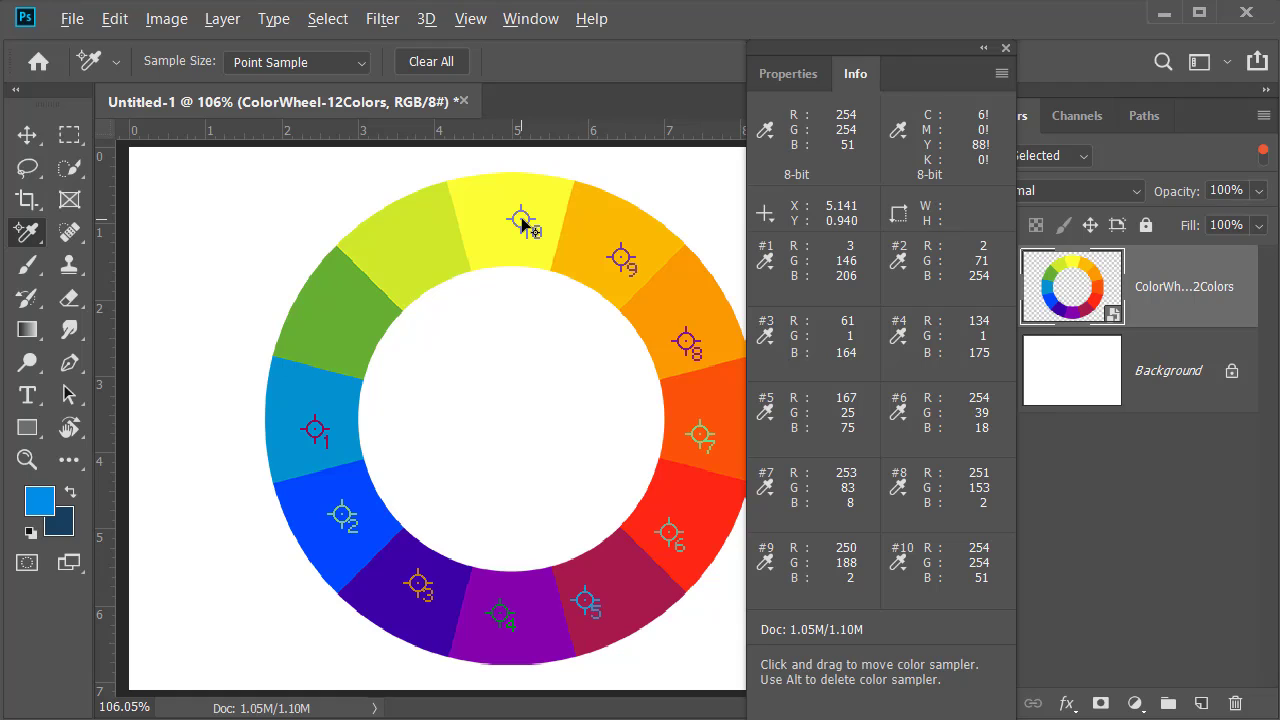
# Step: Alt-click sampler #10 to delete it, then Clear All remaining samplers
pyautogui.press('alt')
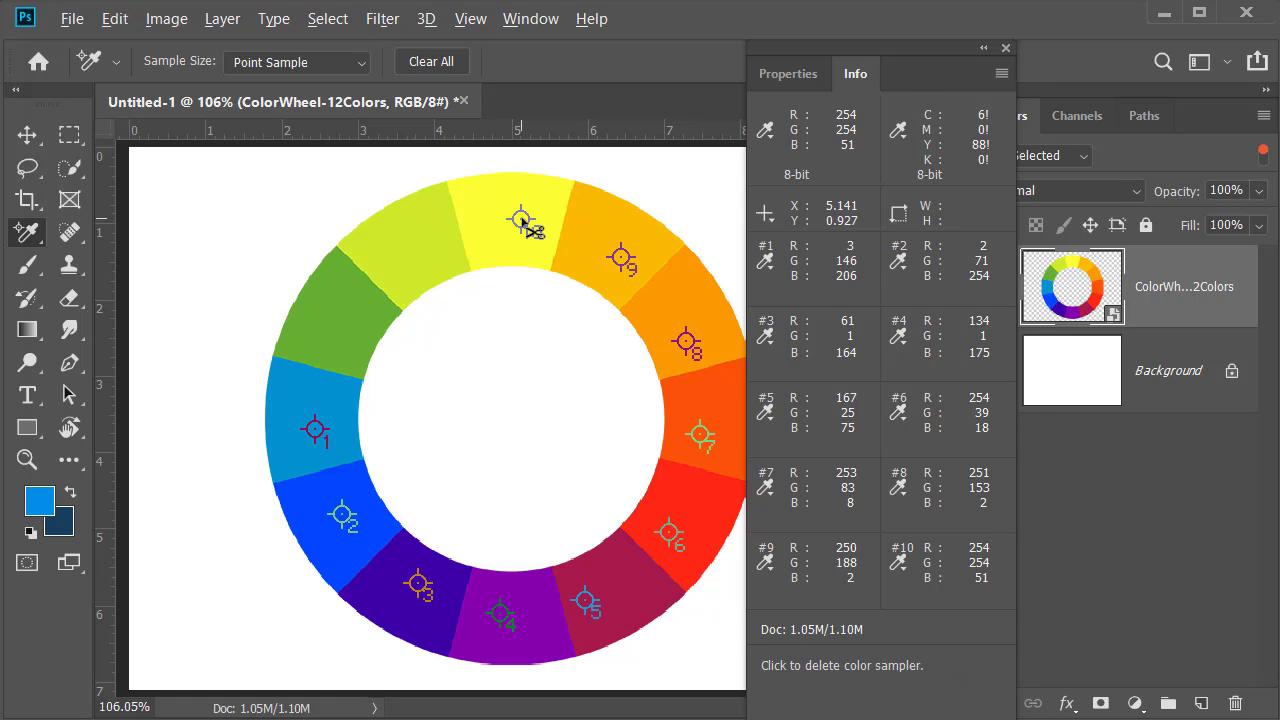
pyautogui.keyDown('alt'); pyautogui.click(521, 220); pyautogui.keyUp('alt')
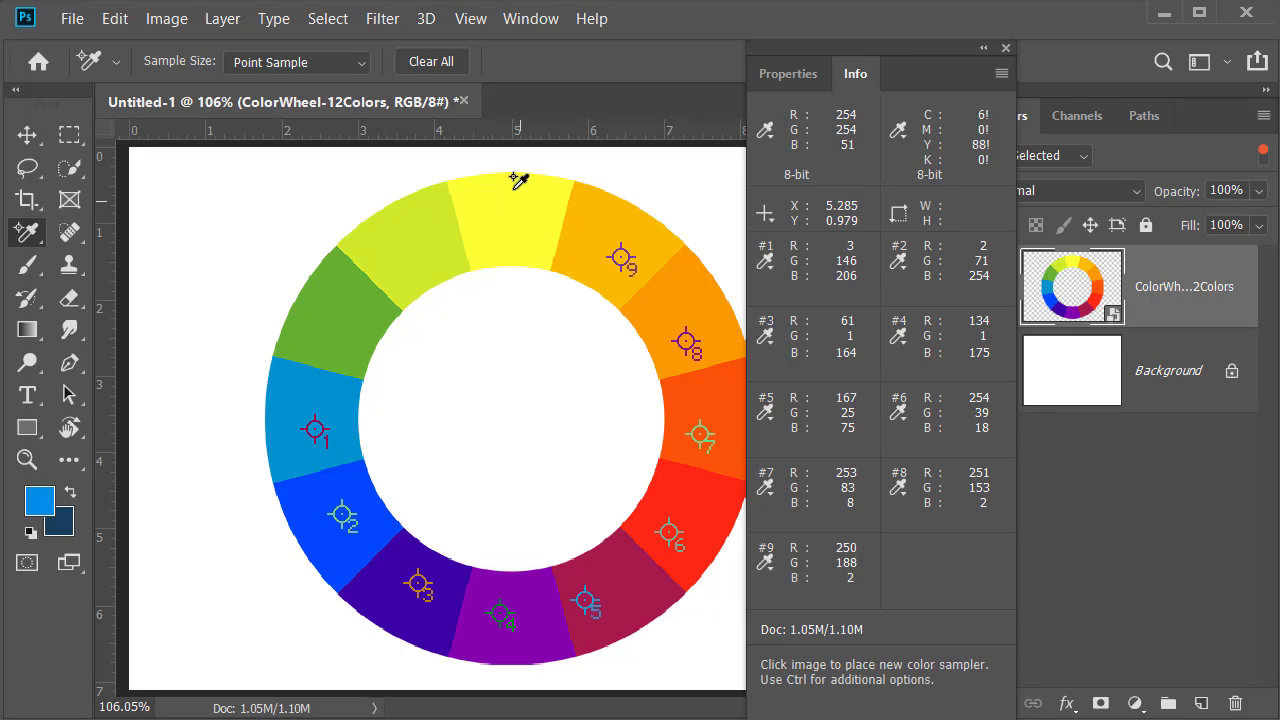
pyautogui.click(431, 61)
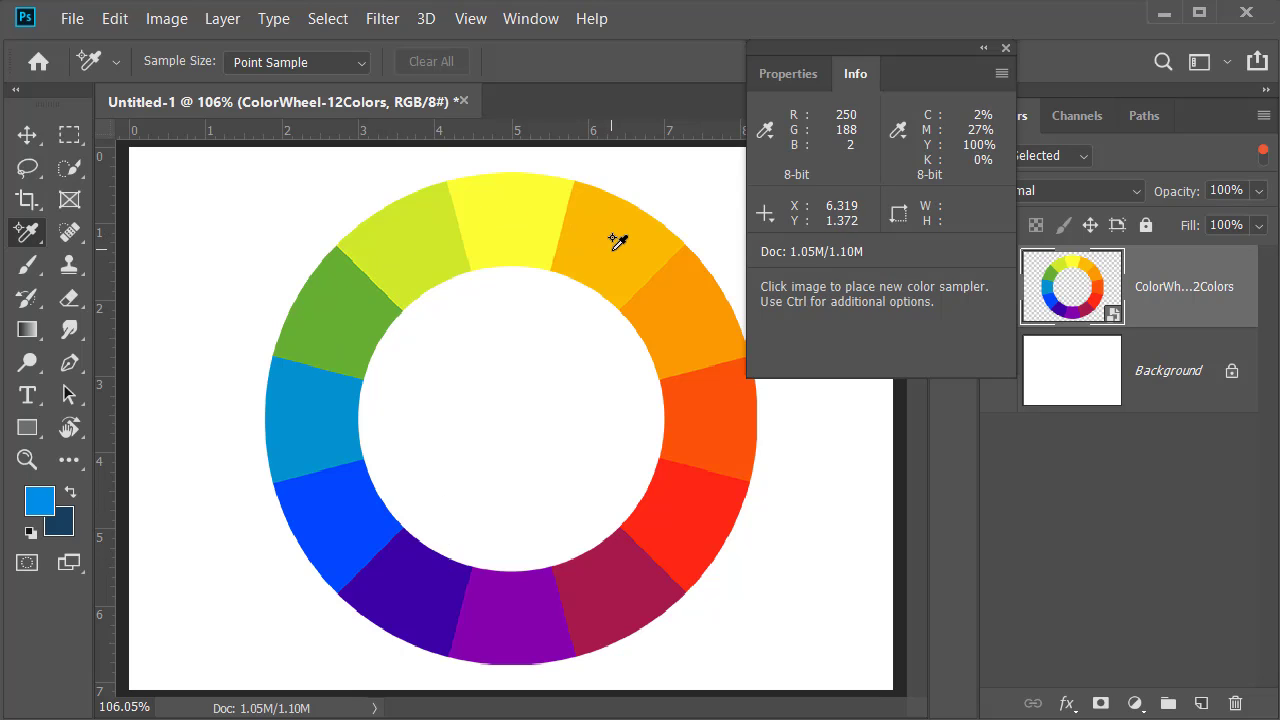
# Step: Place sampler #1 on the yellow-orange segment and show its readout as CMYK
pyautogui.click(611, 249)
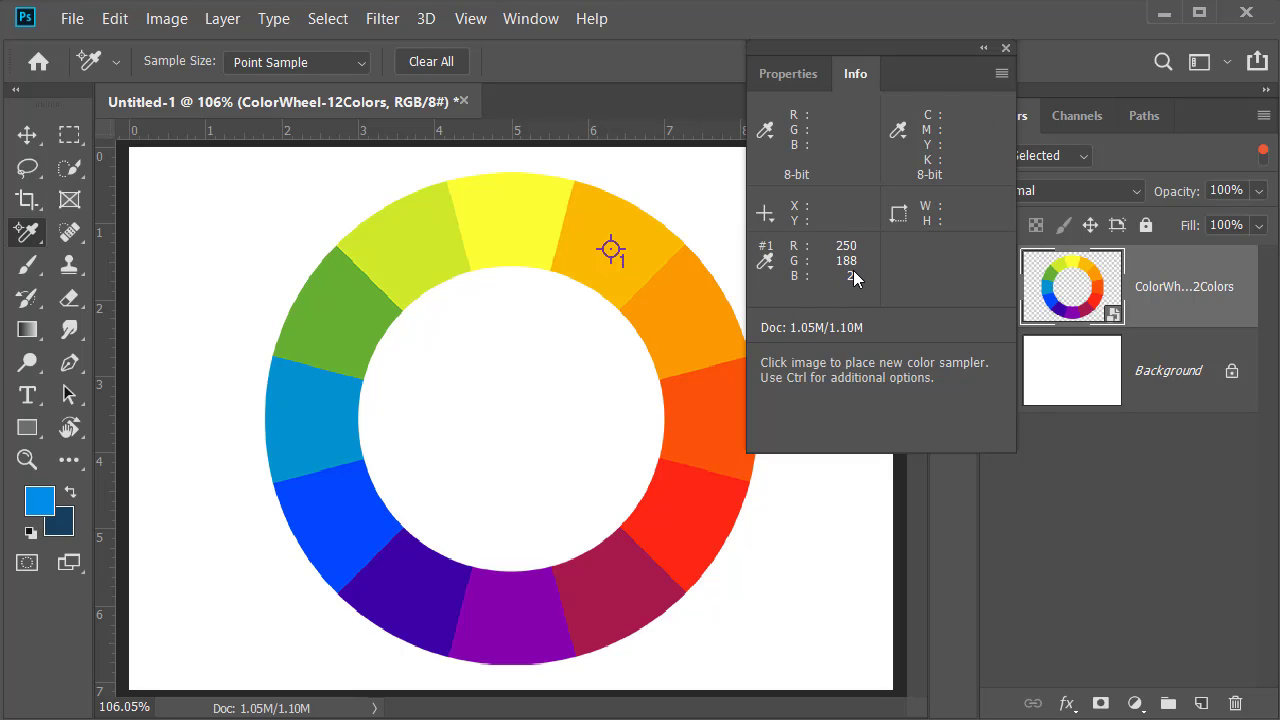
pyautogui.click(772, 267)
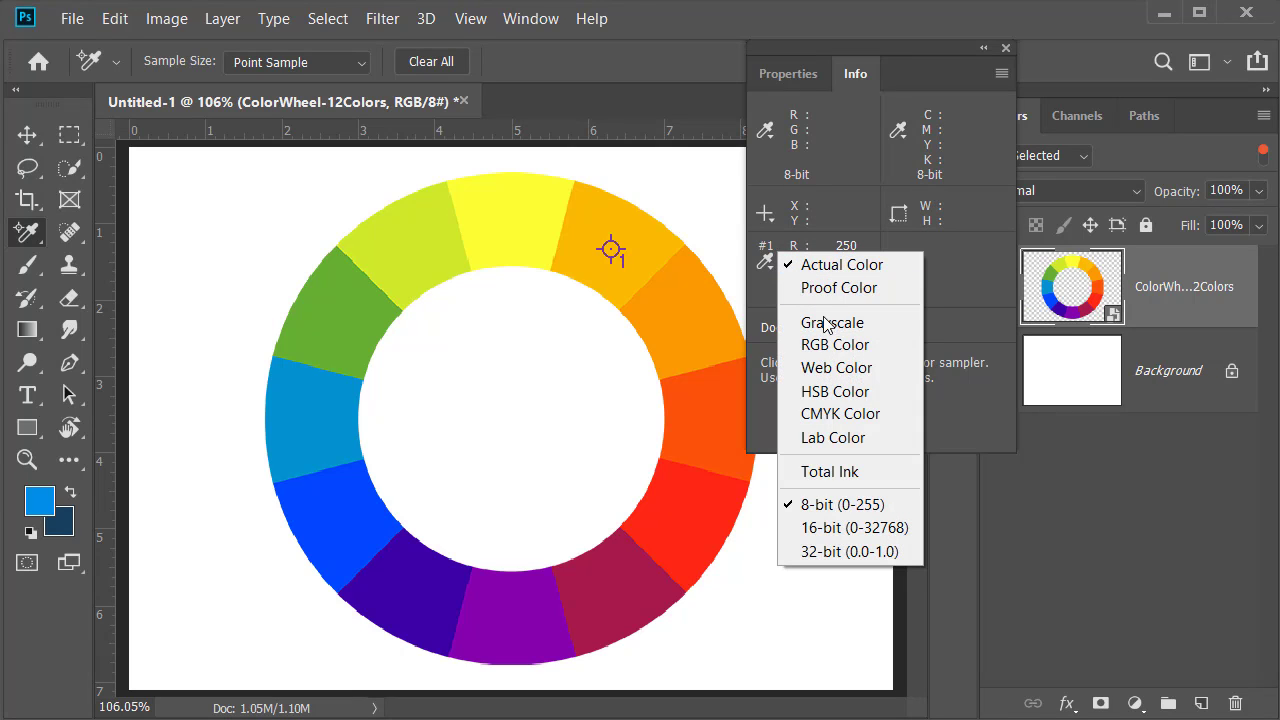
pyautogui.click(820, 413)
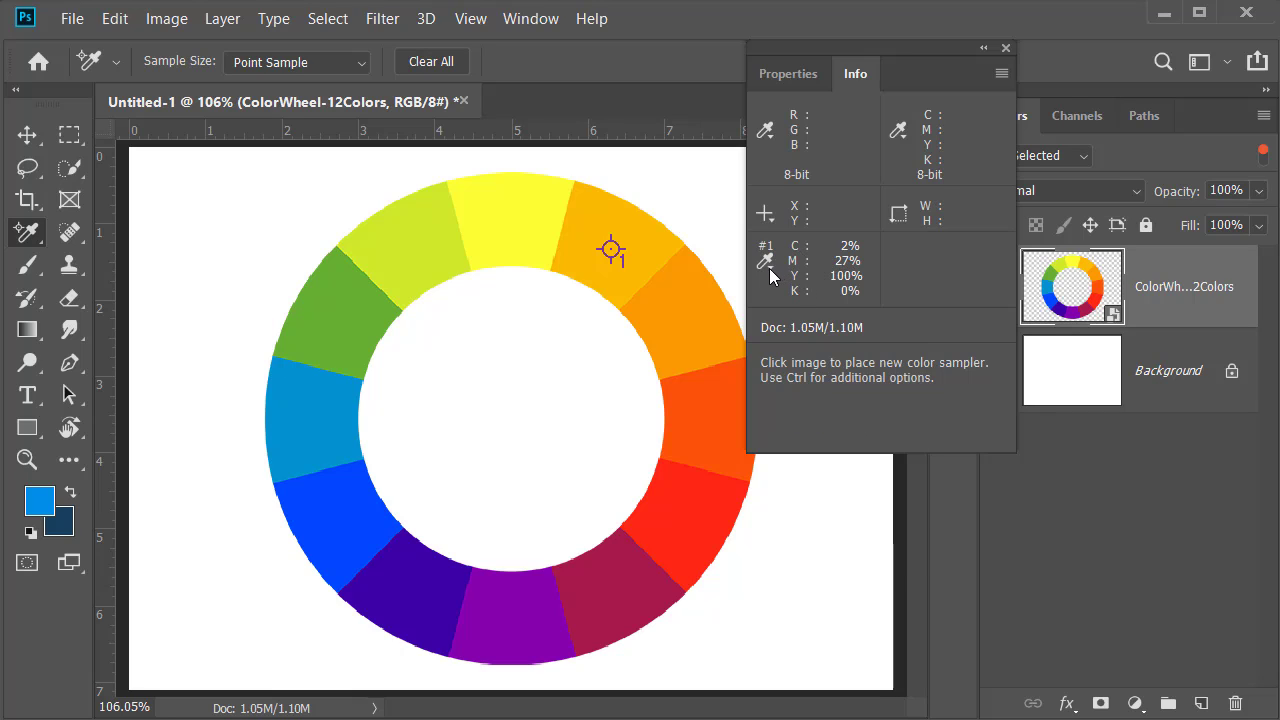
# Step: Switch sampler #1's readout to Web Color, then to RGB (250, 188, 2), and show the position units choices
pyautogui.click(769, 268)
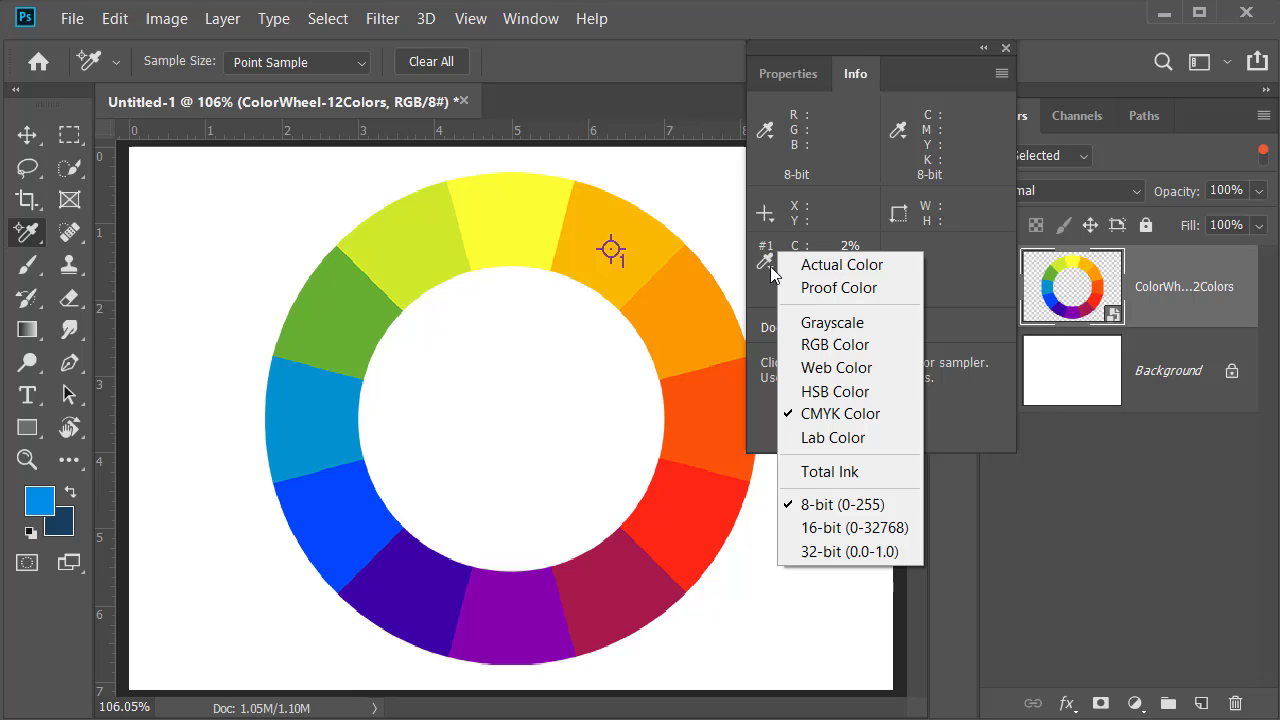
pyautogui.click(818, 368)
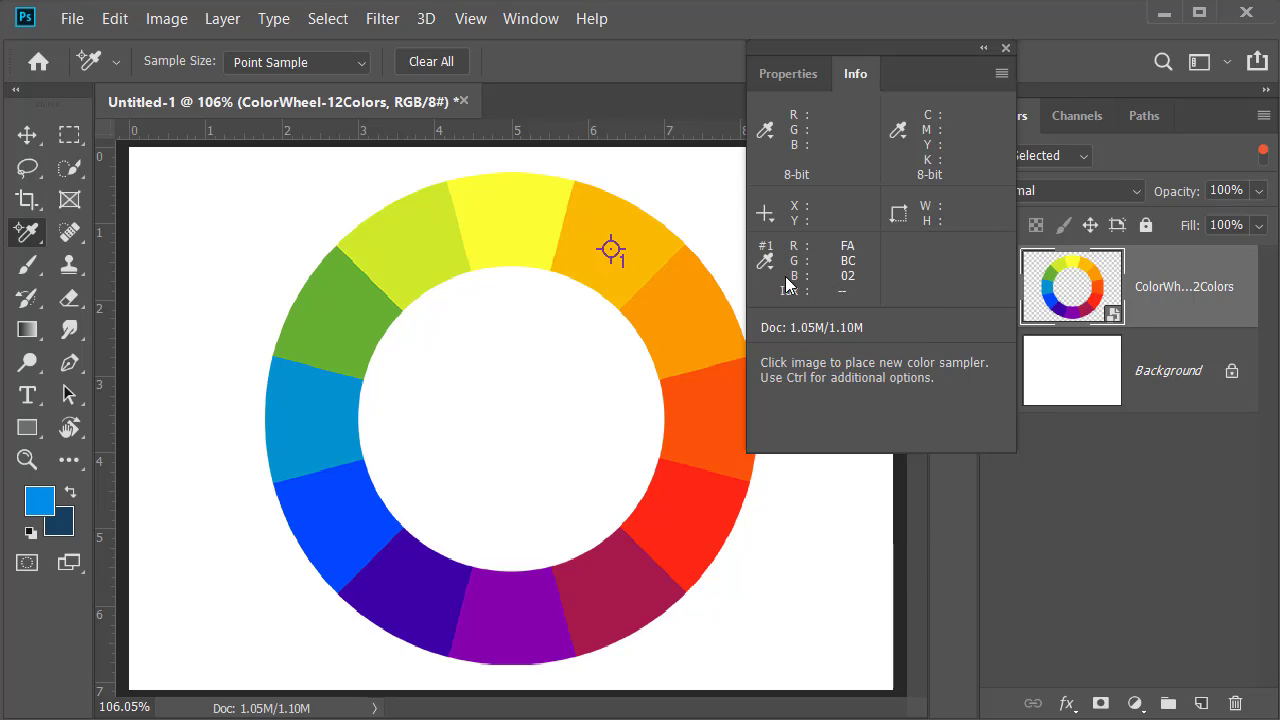
pyautogui.click(771, 265)
pyautogui.click(814, 346)
pyautogui.click(770, 224)
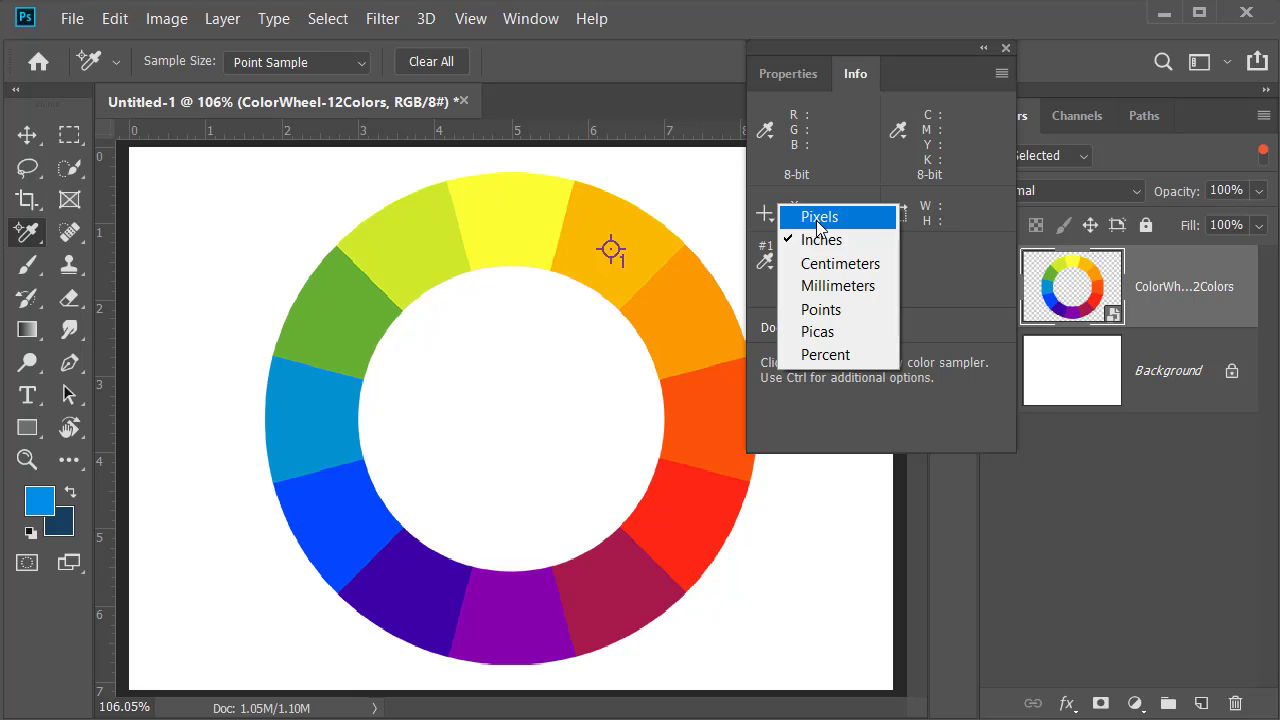
# Step: Keep position units in inches, nudge sampler #1 up-left, then Alt-click to delete it
pyautogui.click(612, 250)
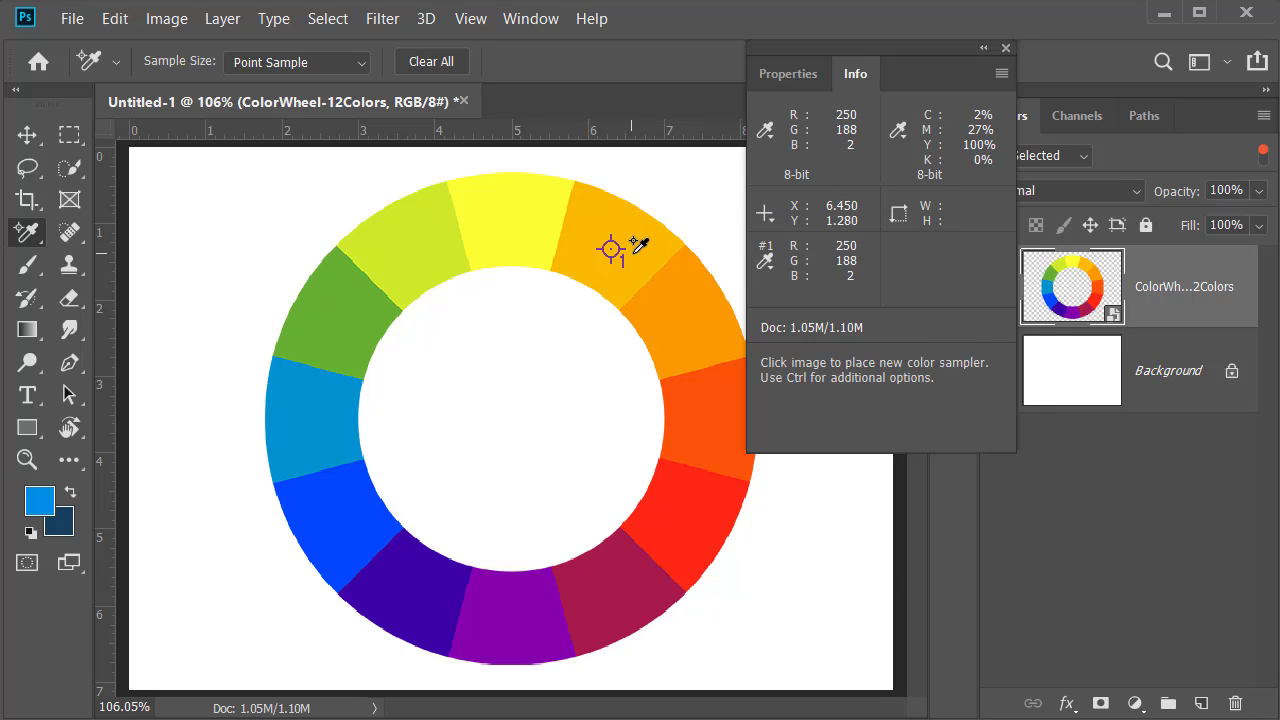
pyautogui.moveTo(614, 252)
pyautogui.mouseDown()
pyautogui.moveTo(663, 297)
pyautogui.moveTo(680, 337)
pyautogui.moveTo(634, 263)
pyautogui.moveTo(598, 242)
pyautogui.moveTo(611, 256)
pyautogui.mouseUp()
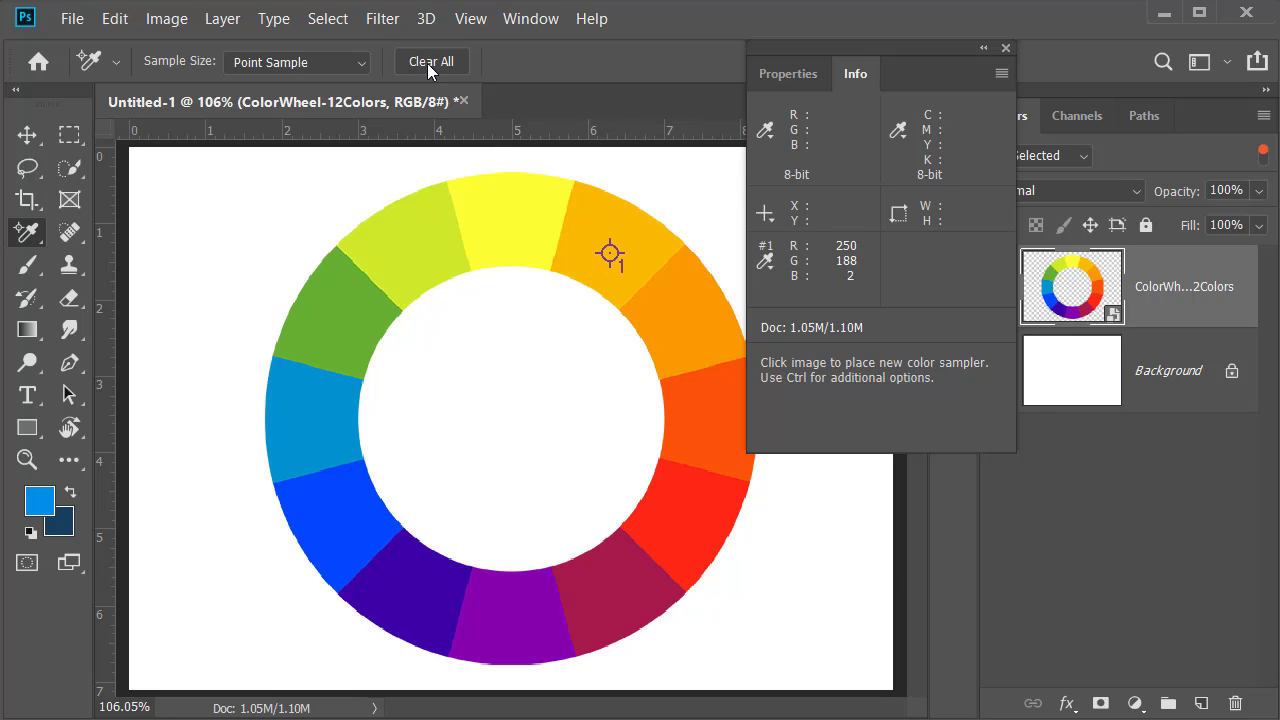
pyautogui.press('alt')
pyautogui.keyDown('alt'); pyautogui.click(610, 254); pyautogui.keyUp('alt')
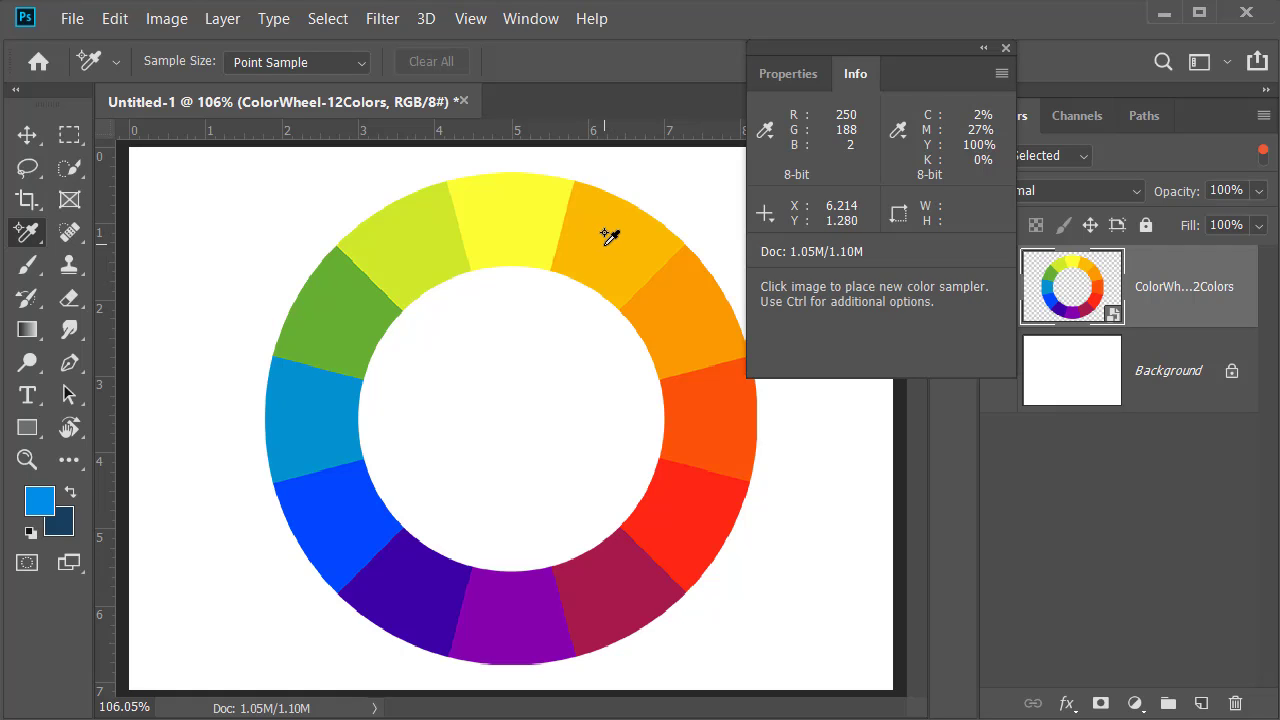
# Step: Zoom to 12800% on the orange boundary and sample a darker pixel reading 251, 145, 2
pyautogui.scroll(10, 623, 263)
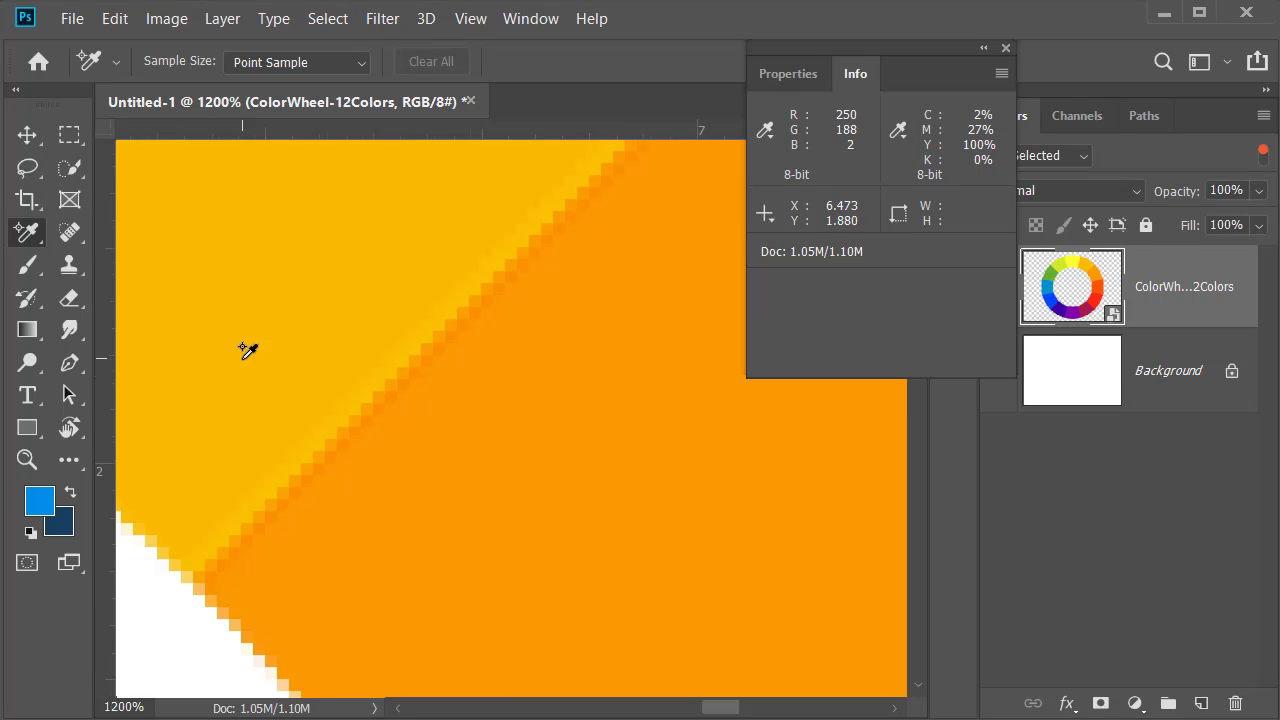
pyautogui.scroll(1, 248, 350)
pyautogui.scroll(3, 248, 350)
pyautogui.moveTo(249, 346); pyautogui.dragTo(567, 680)
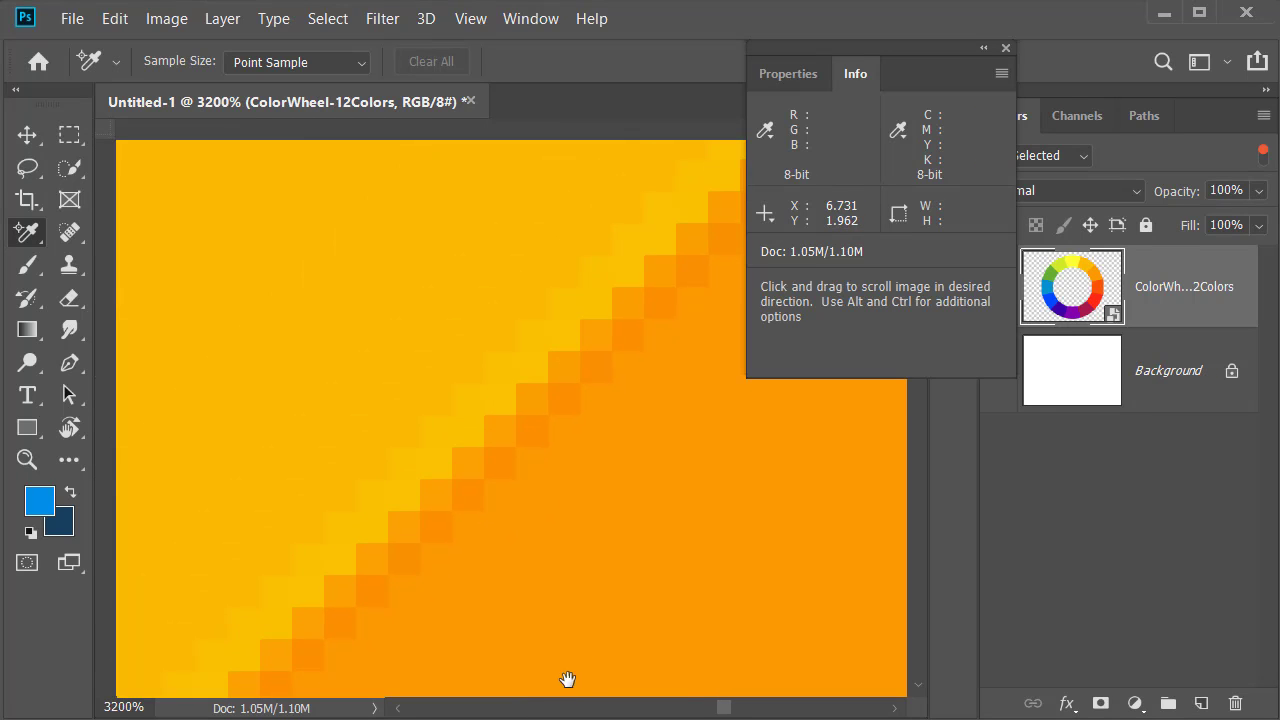
pyautogui.scroll(3, 566, 608)
pyautogui.moveTo(569, 602)
pyautogui.mouseDown()
pyautogui.moveTo(523, 523)
pyautogui.moveTo(492, 519)
pyautogui.mouseUp()
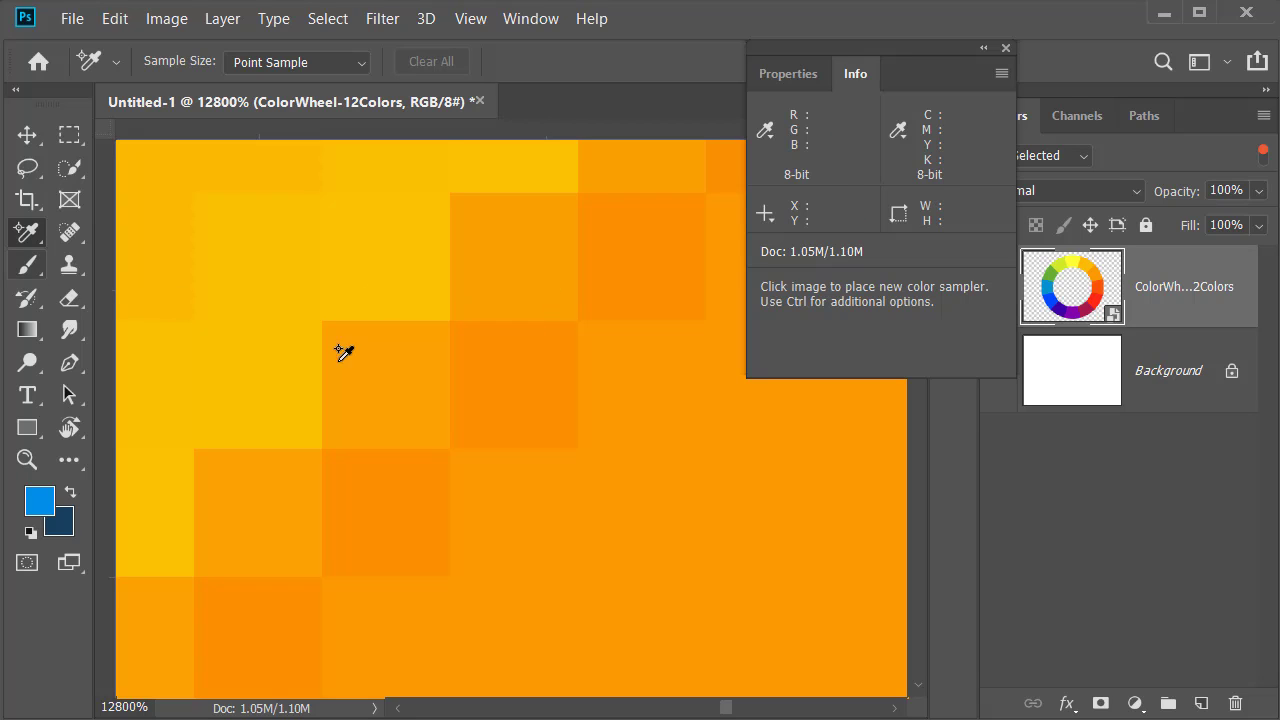
pyautogui.click(514, 385)
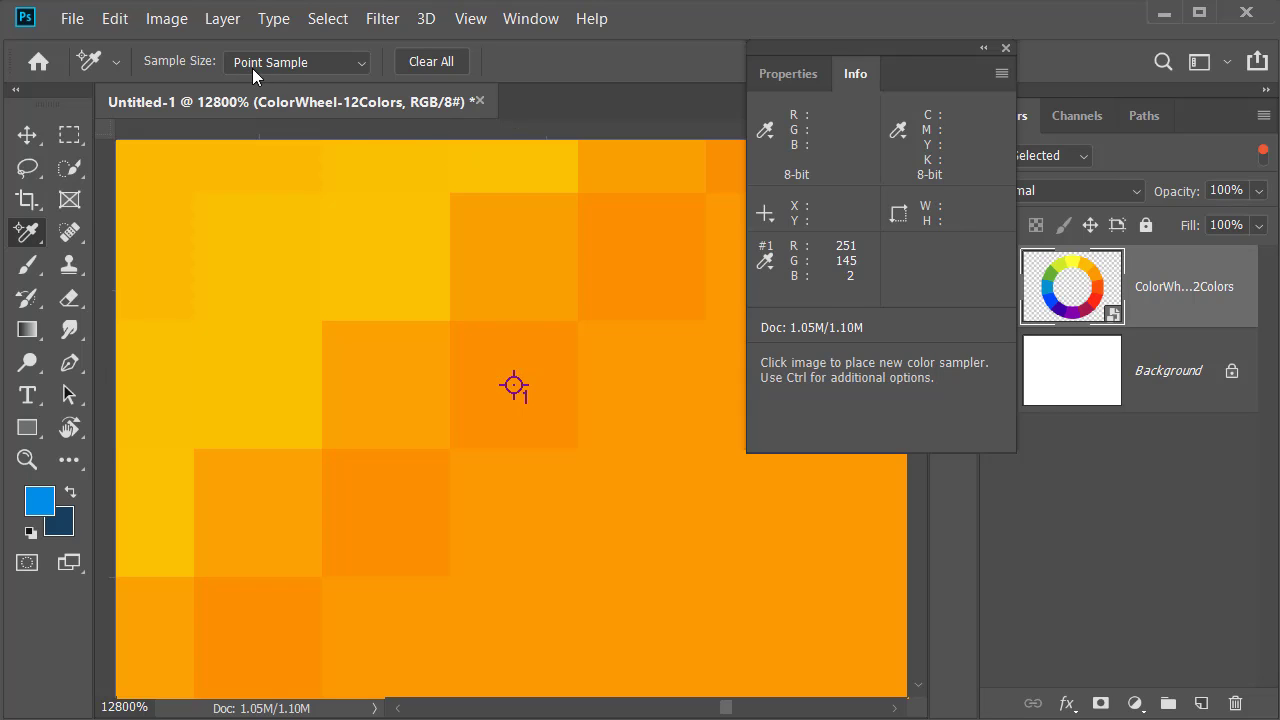
# Step: Set Sample Size to 3 by 3 Average and add sampler #2 reading 251, 157, 2
pyautogui.click(351, 72)
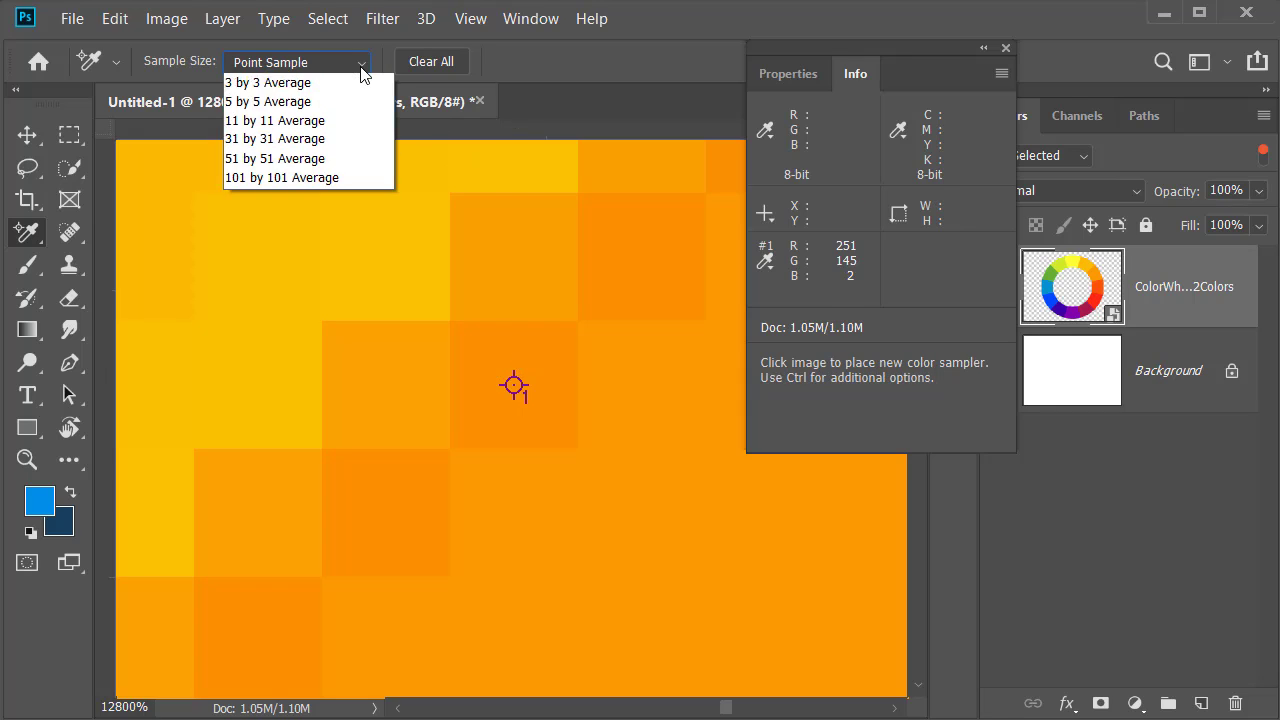
pyautogui.click(277, 106)
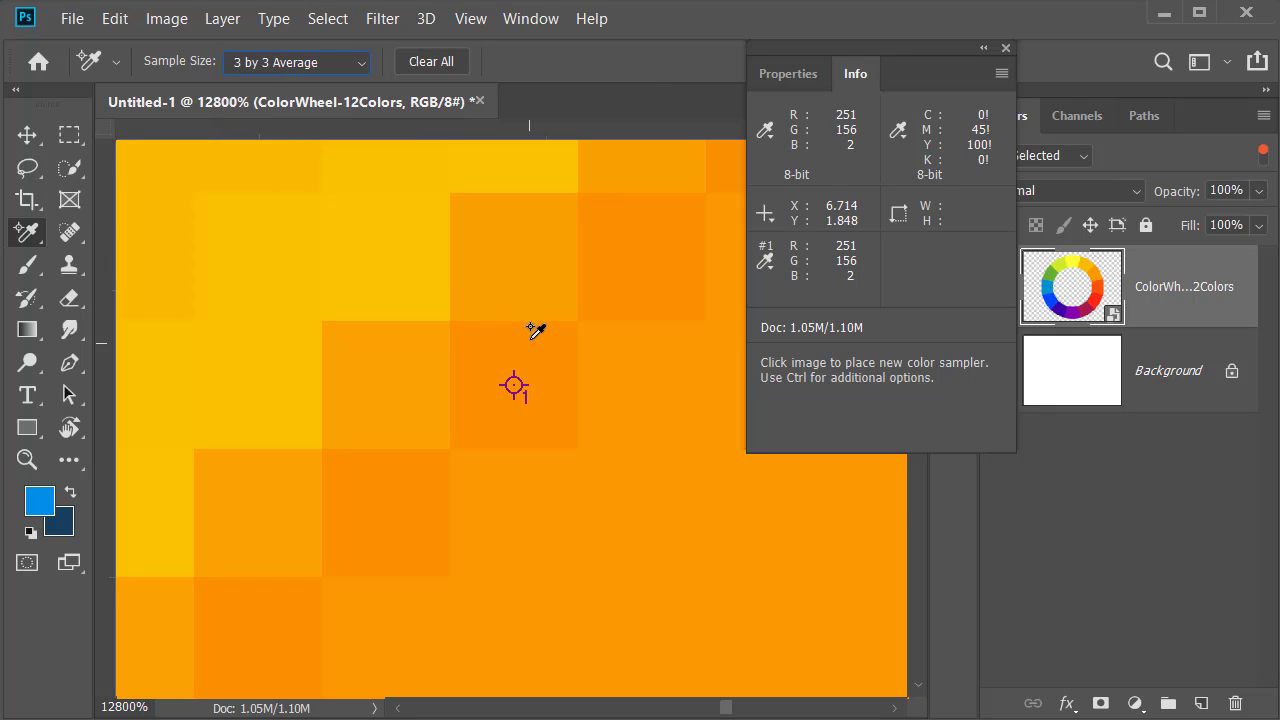
pyautogui.click(386, 512)
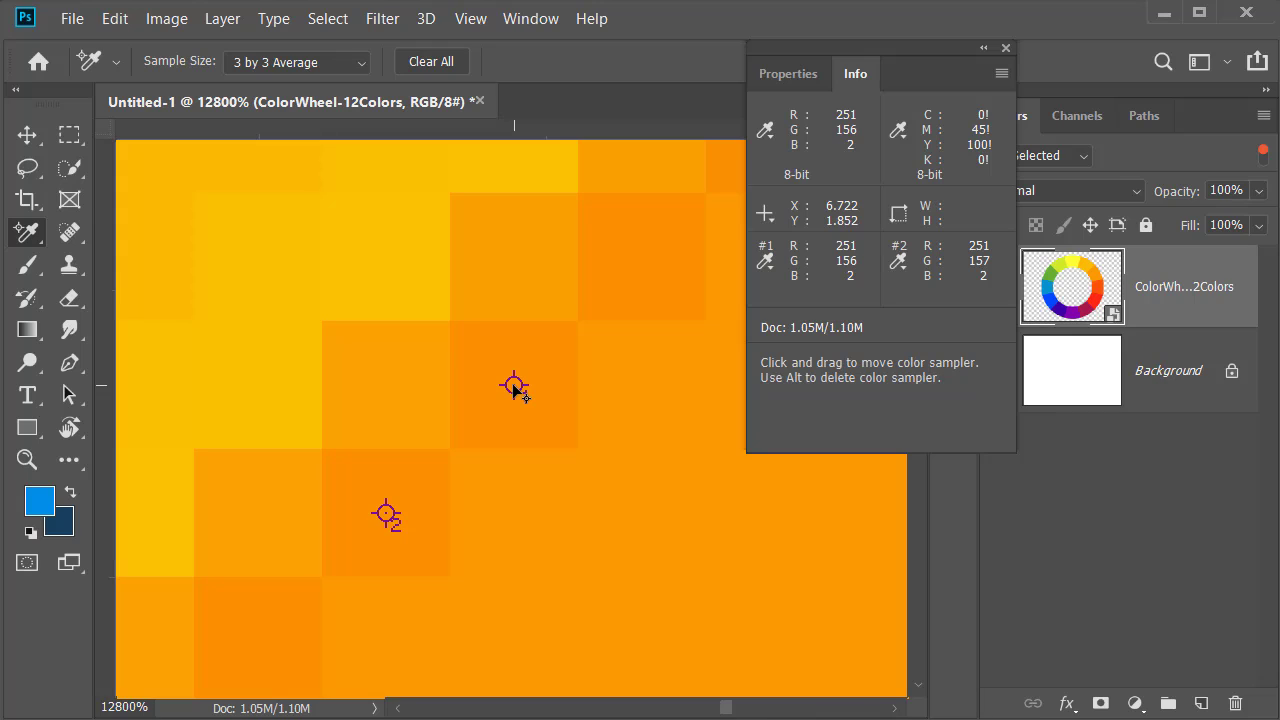
# Step: Alt-click to delete both samplers, then fit the whole wheel on screen with Ctrl+0
pyautogui.press('alt')
pyautogui.keyDown('alt'); pyautogui.click(514, 386); pyautogui.keyUp('alt')
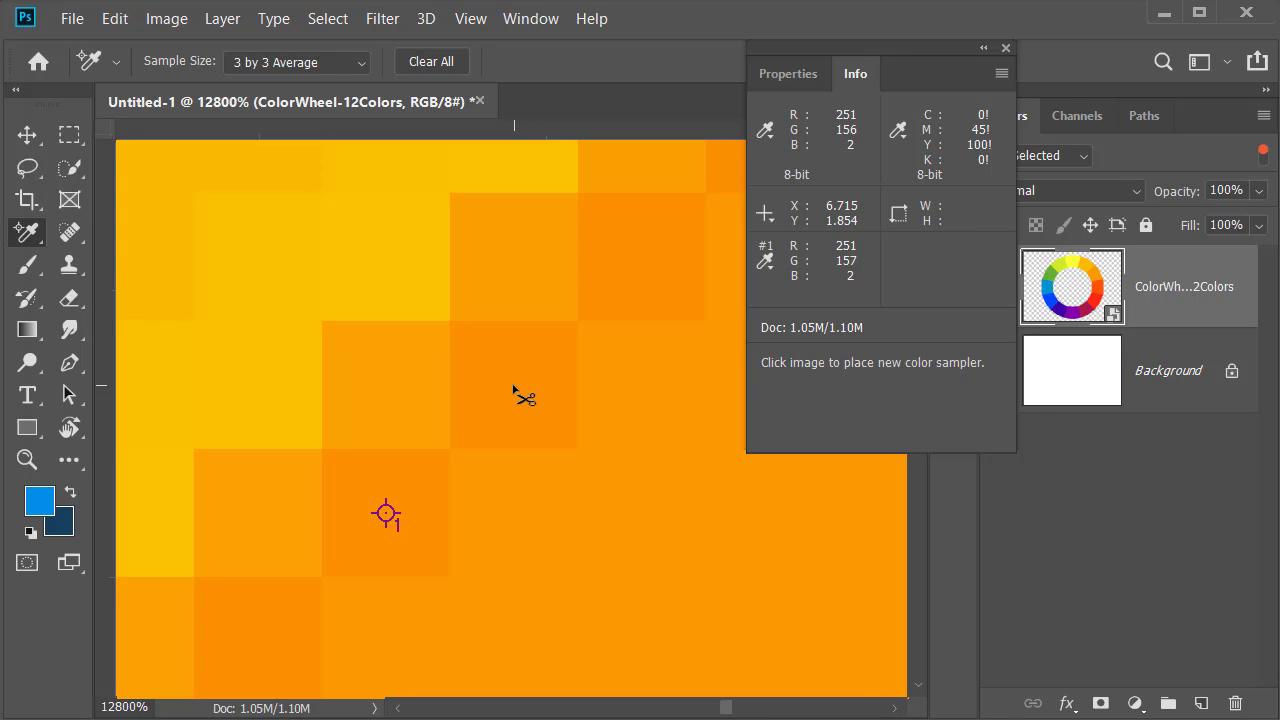
pyautogui.keyDown('alt'); pyautogui.click(386, 514); pyautogui.keyUp('alt')
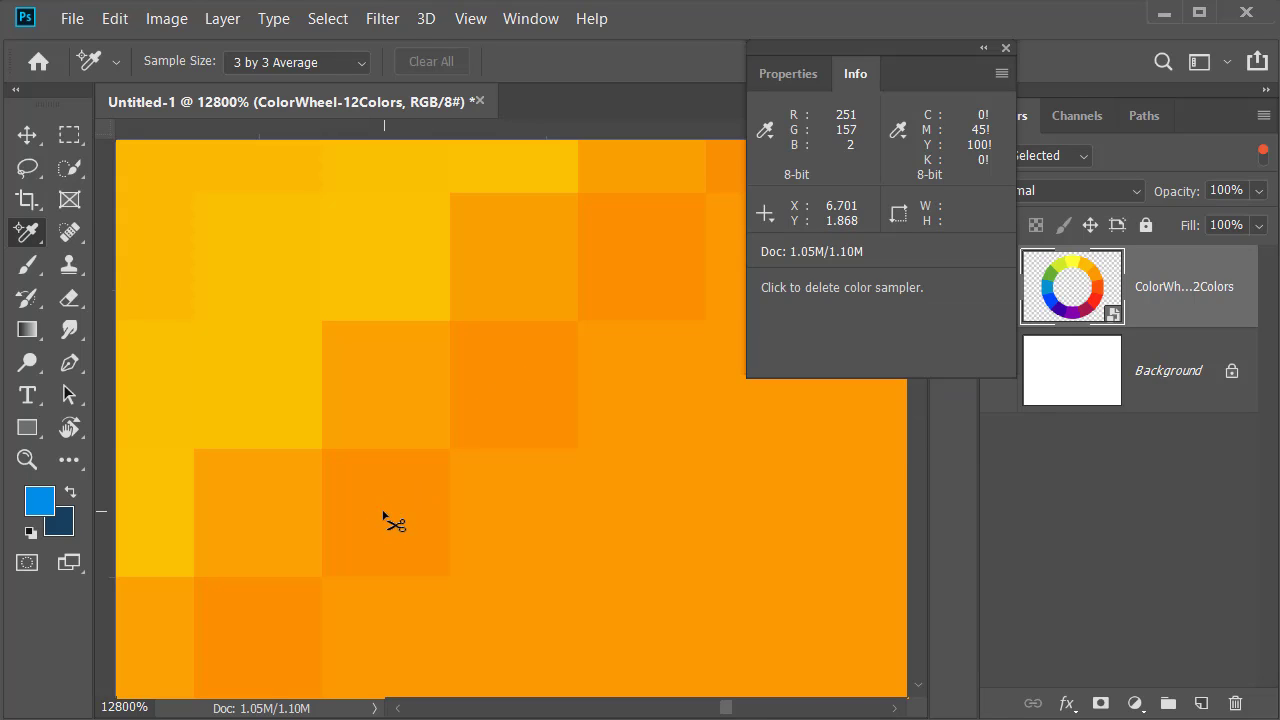
pyautogui.scroll(-2, 396, 497)
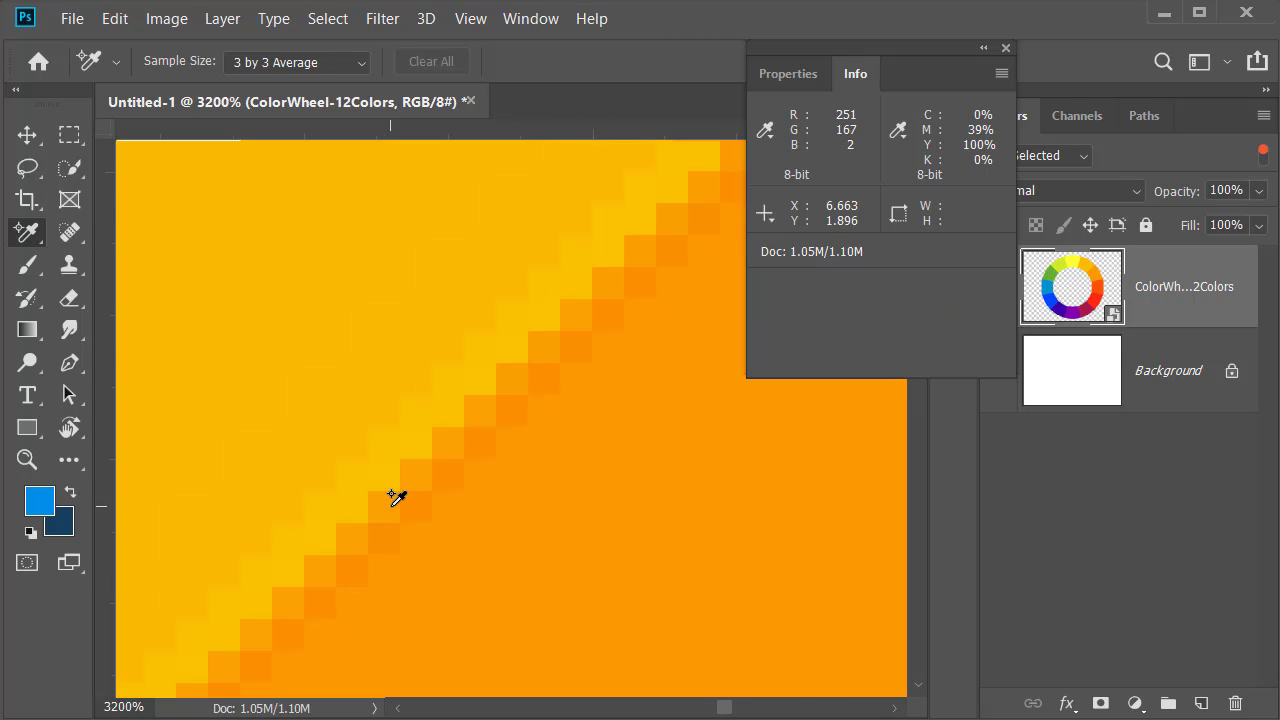
pyautogui.hotkey('ctrl', '0')
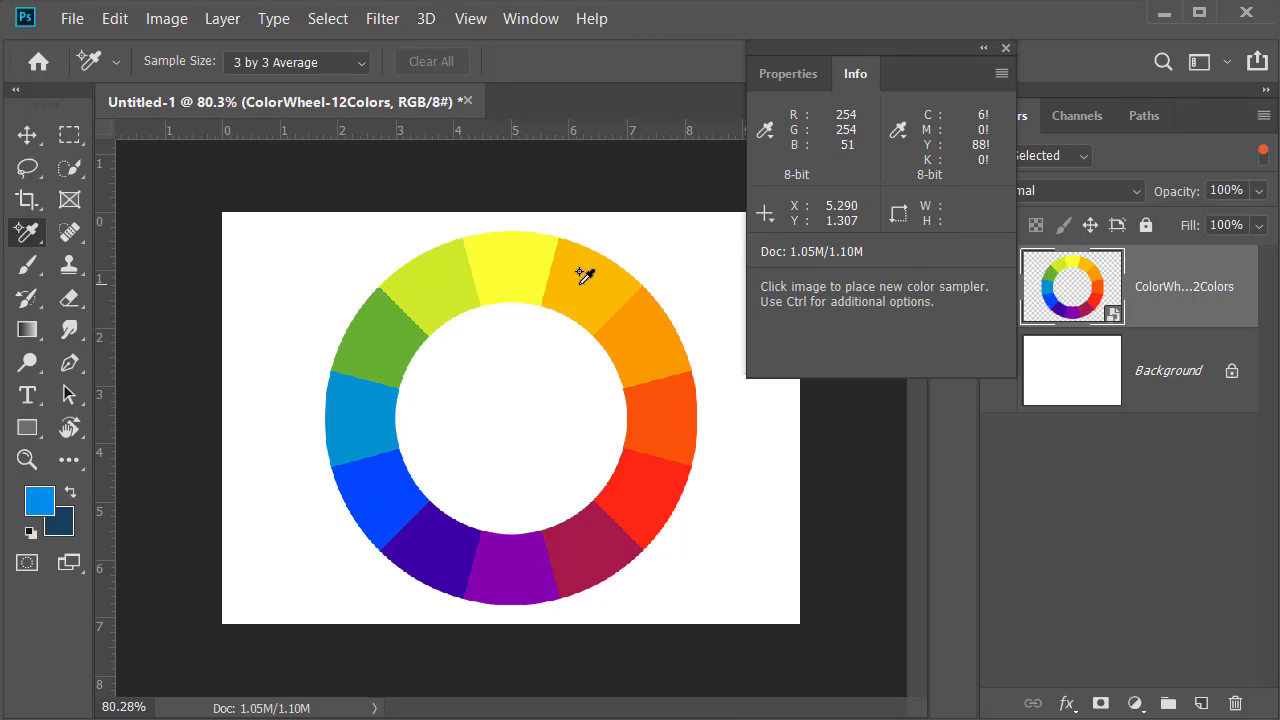